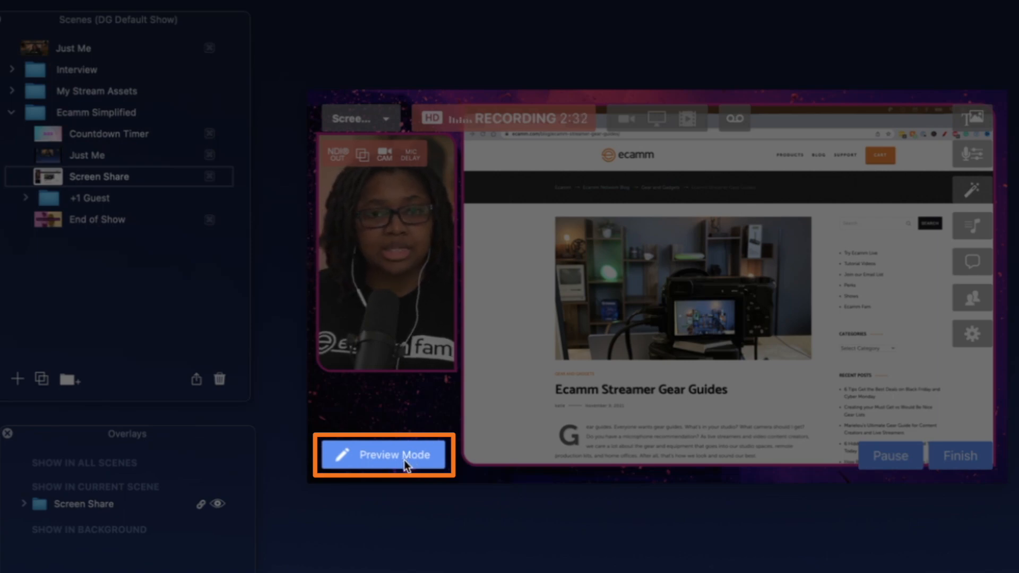
Step: Enter Preview Mode, then place the Ecamm Live Program window directly below the preview and enlarge it
{"action": "left_click", "coordinate": [403, 460]}
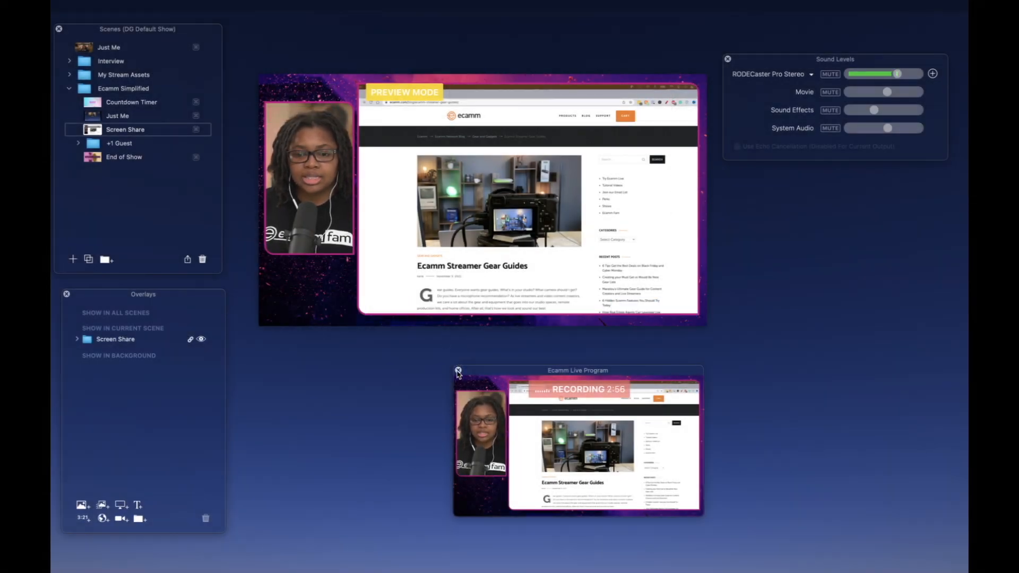
{"action": "left_click_drag", "start_coordinate": [506, 374], "coordinate": [374, 337]}
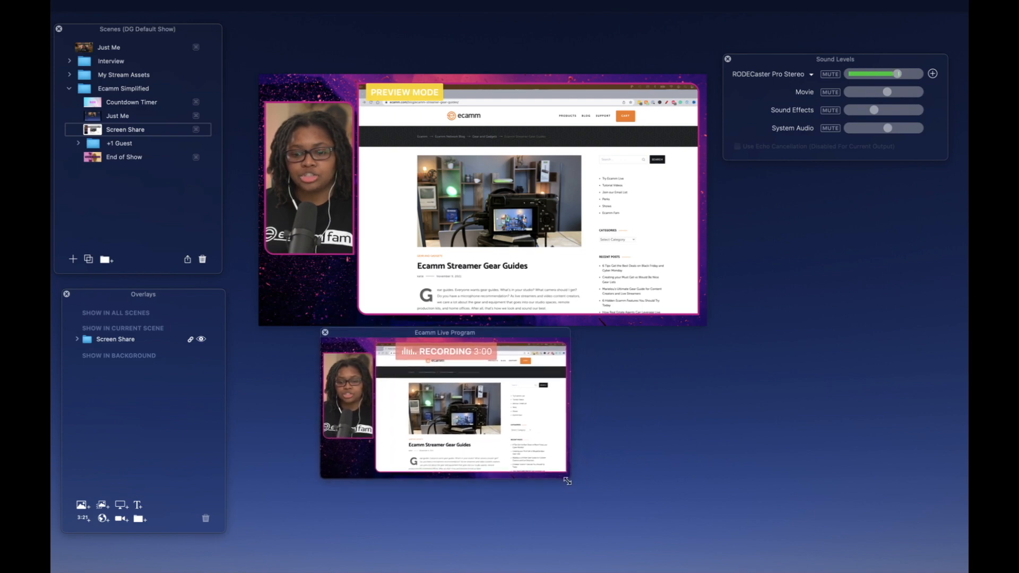
{"action": "left_click_drag", "start_coordinate": [566, 480], "coordinate": [673, 501]}
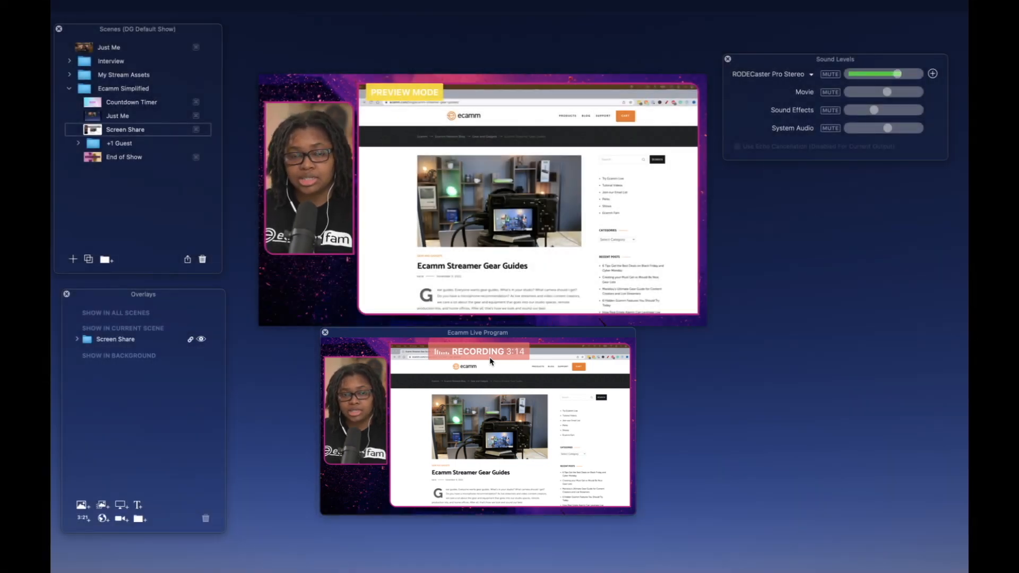
Step: Return to live mode with the Ecamm Live Program window closed, and re-enter Preview Mode
{"action": "mouse_move", "coordinate": [469, 302]}
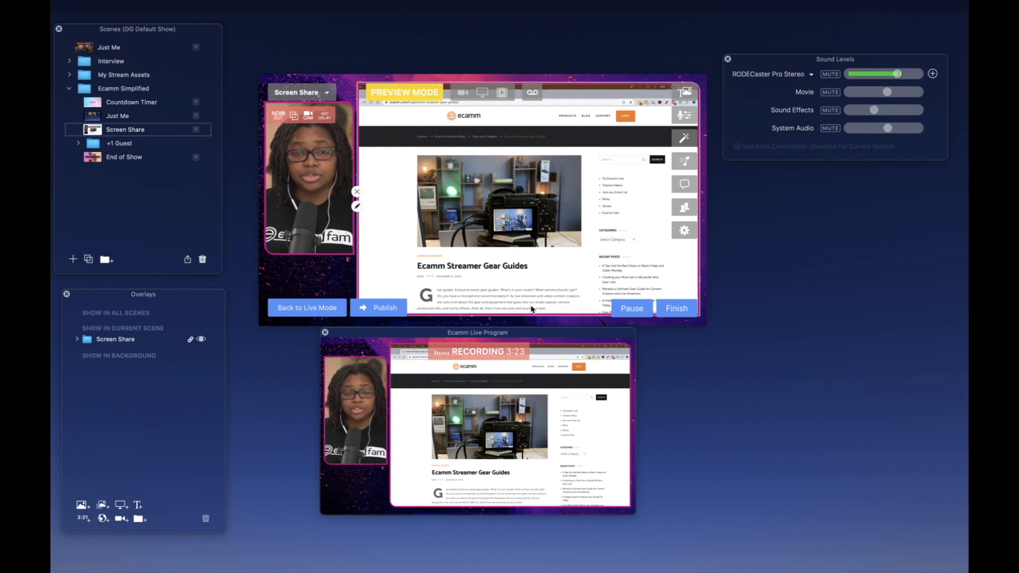
{"action": "left_click", "coordinate": [322, 308]}
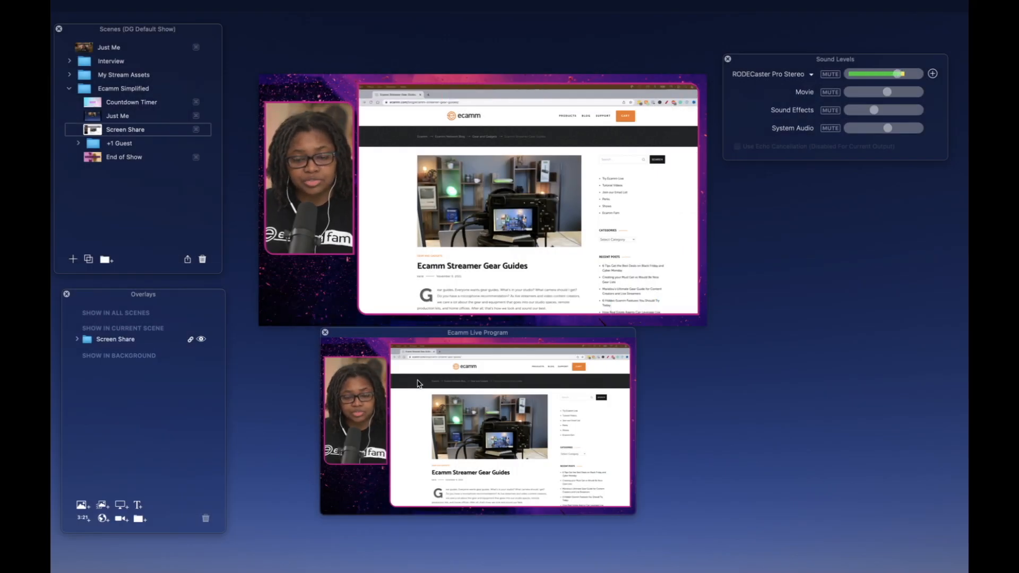
{"action": "left_click", "coordinate": [326, 333]}
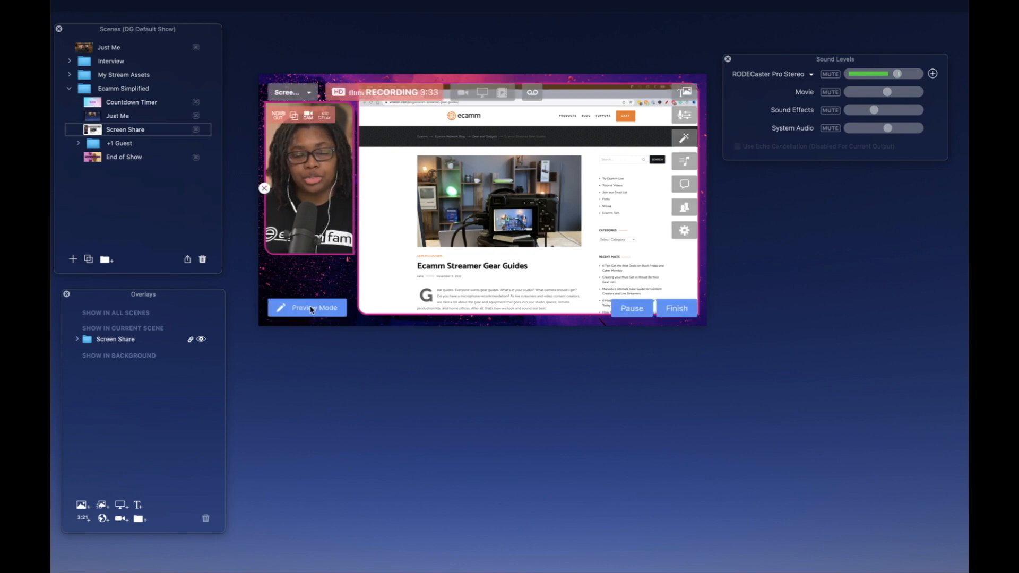
{"action": "left_click", "coordinate": [311, 309]}
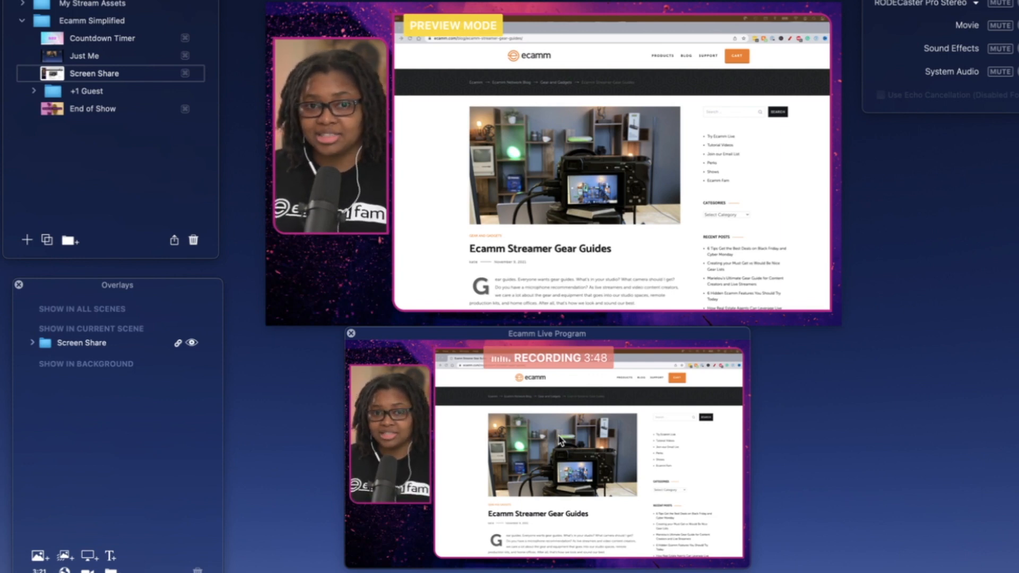
{"action": "mouse_move", "coordinate": [388, 275]}
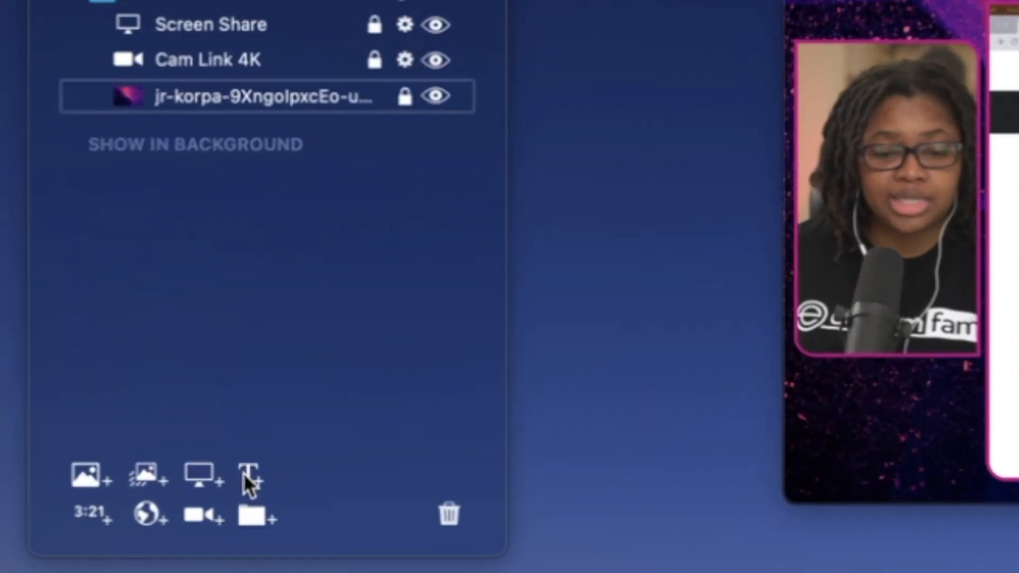
{"action": "left_click", "coordinate": [247, 480]}
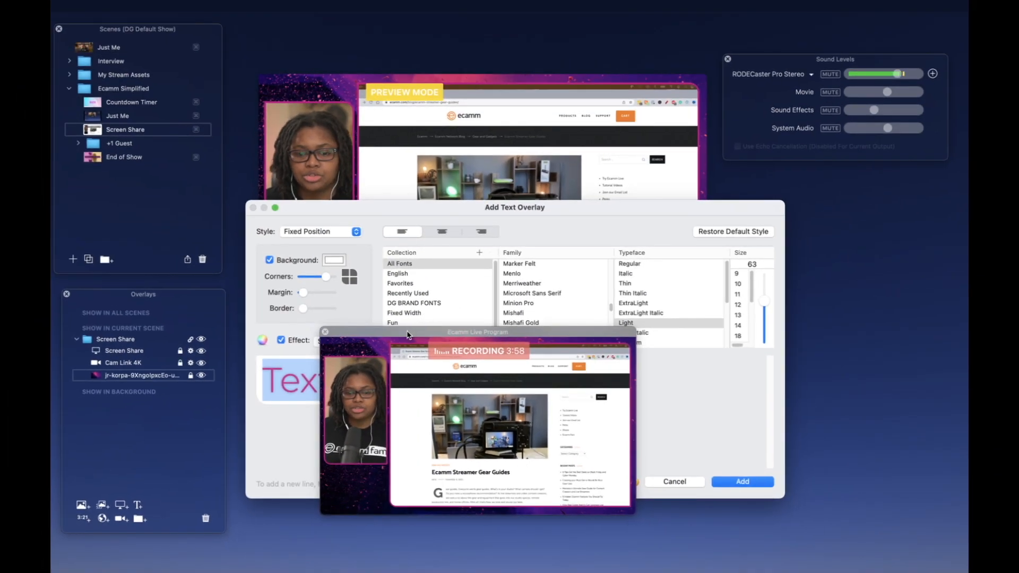
{"action": "left_click_drag", "start_coordinate": [407, 334], "coordinate": [672, 377]}
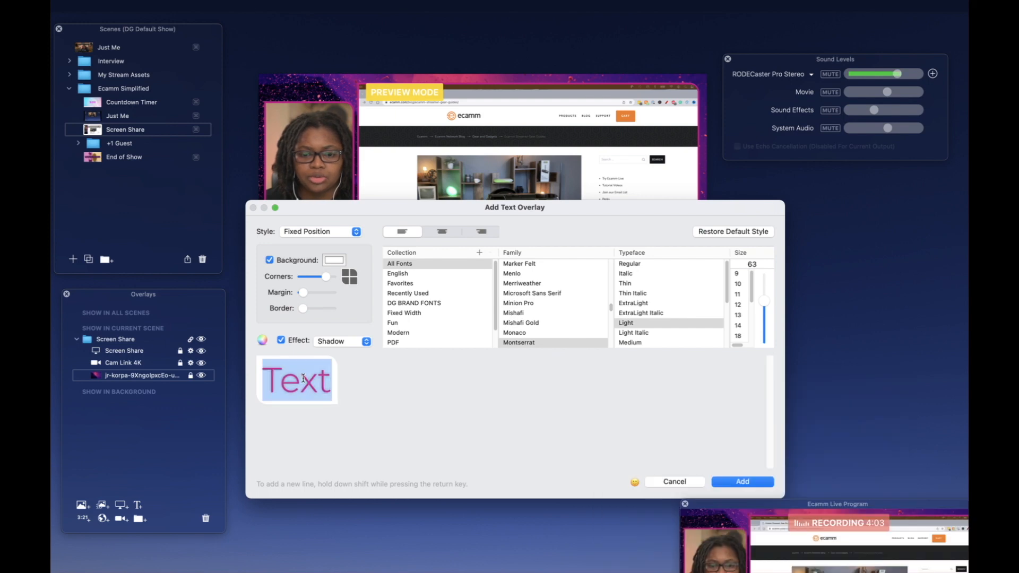
{"action": "type", "text": "h"}
{"action": "type", "text": "ttps"}
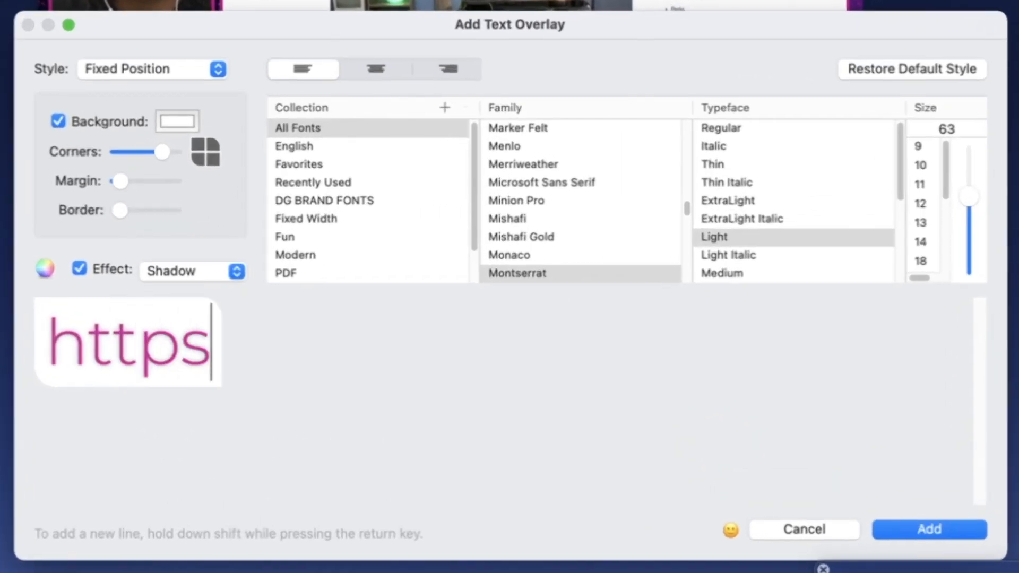
{"action": "type", "text": "://"}
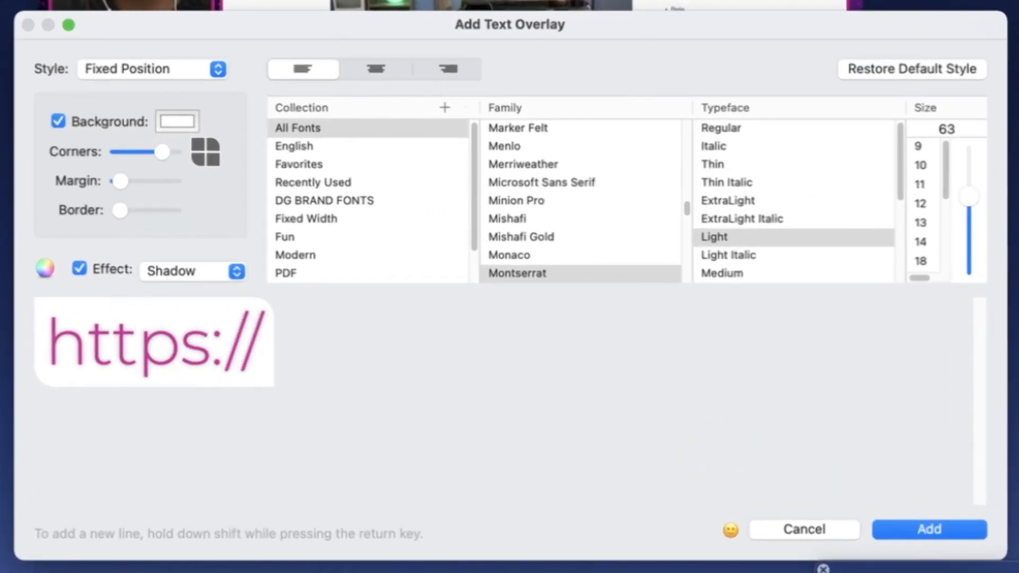
{"action": "type", "text": "ecamm.com/"}
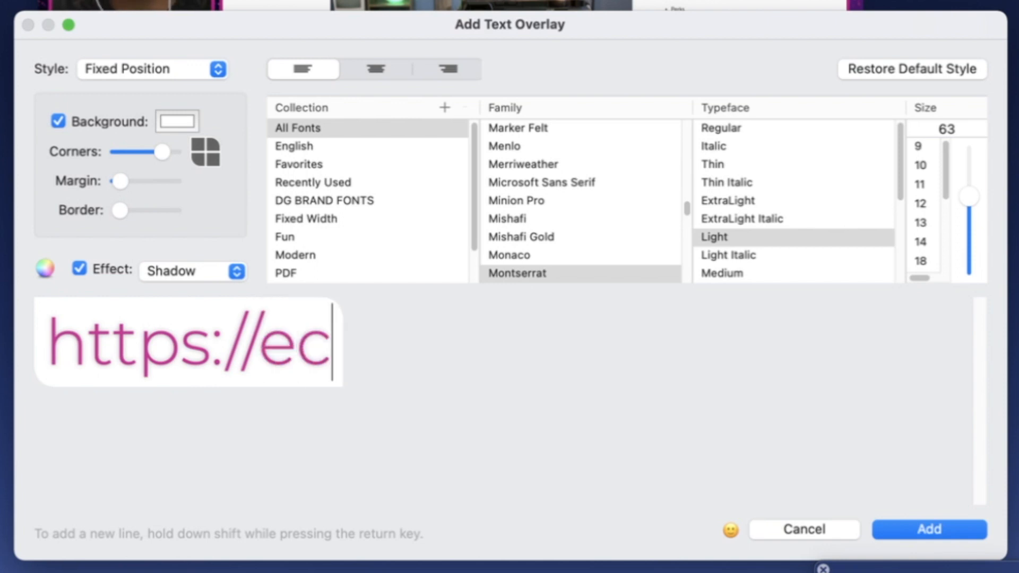
{"action": "type", "text": "blog"}
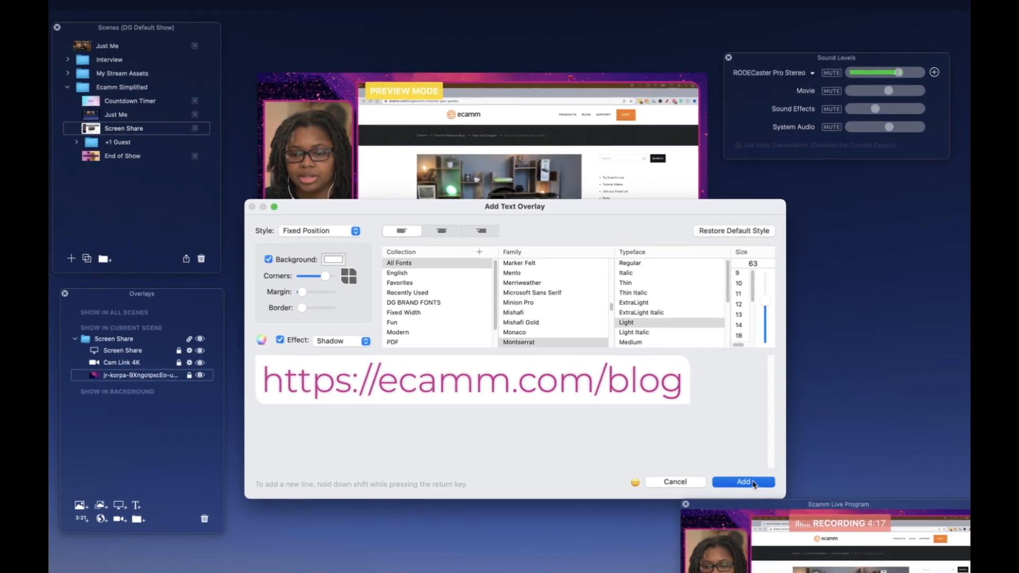
{"action": "left_click", "coordinate": [928, 529]}
{"action": "left_click_drag", "start_coordinate": [756, 505], "coordinate": [458, 343]}
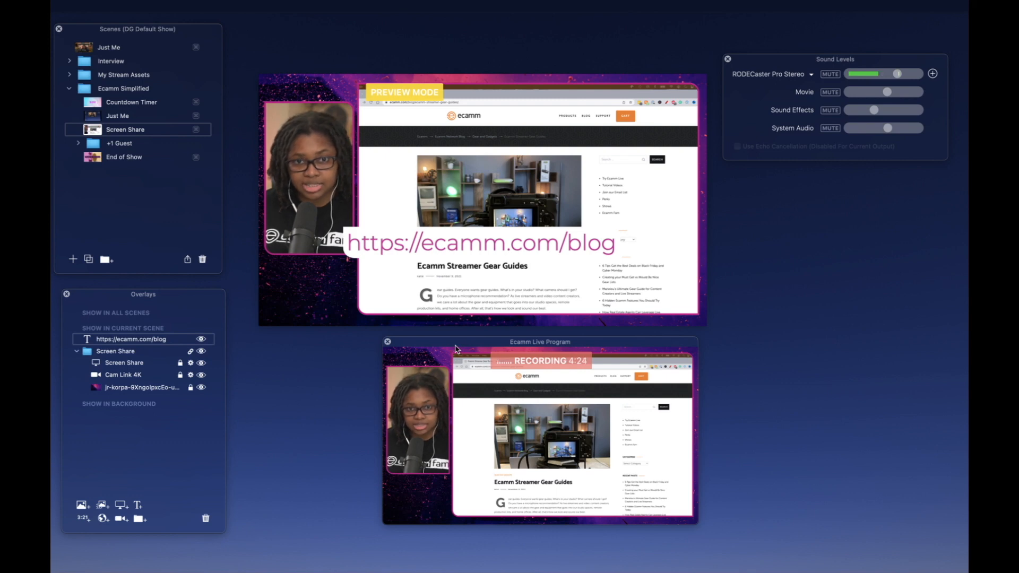
{"action": "left_click_drag", "start_coordinate": [447, 348], "coordinate": [388, 344]}
{"action": "mouse_move", "coordinate": [447, 245]}
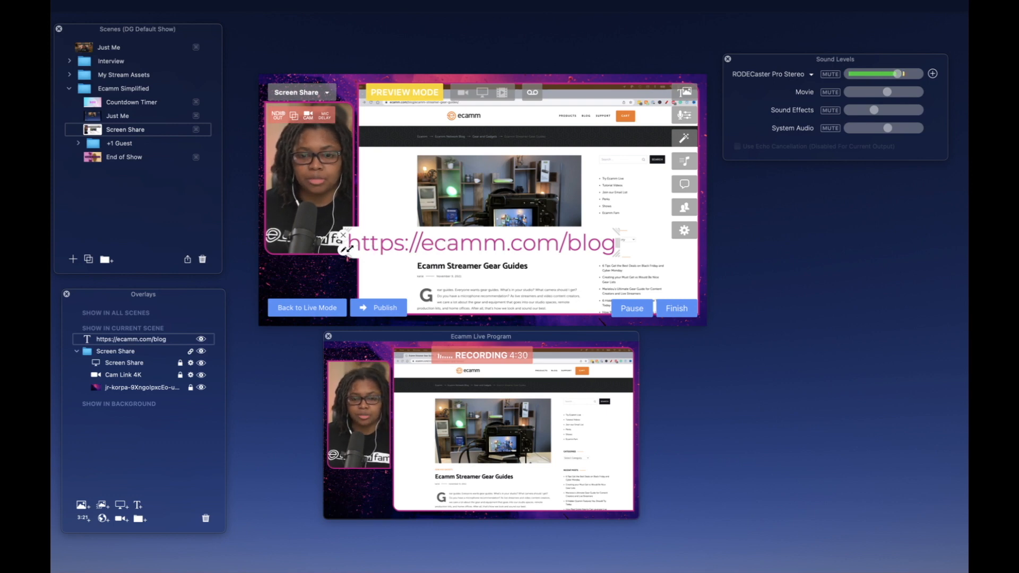
{"action": "double_click", "coordinate": [373, 253]}
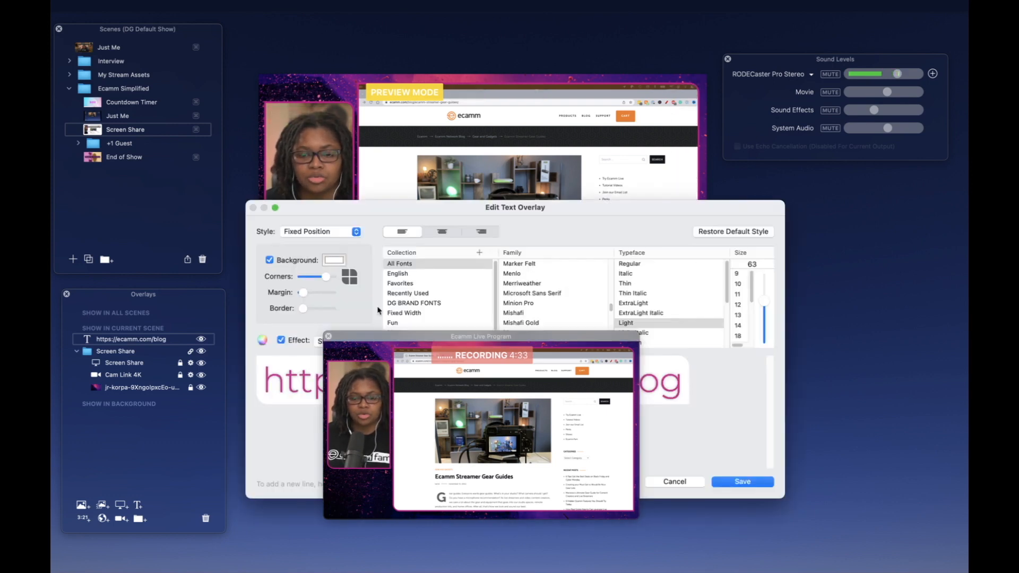
{"action": "left_click_drag", "start_coordinate": [371, 336], "coordinate": [340, 518]}
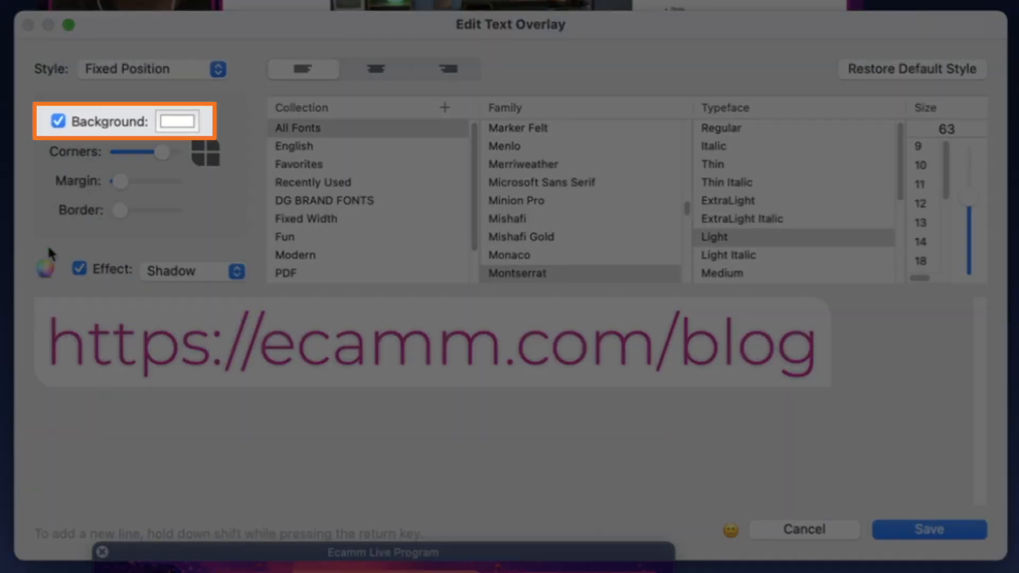
{"action": "left_click", "coordinate": [113, 335]}
{"action": "left_click", "coordinate": [177, 121]}
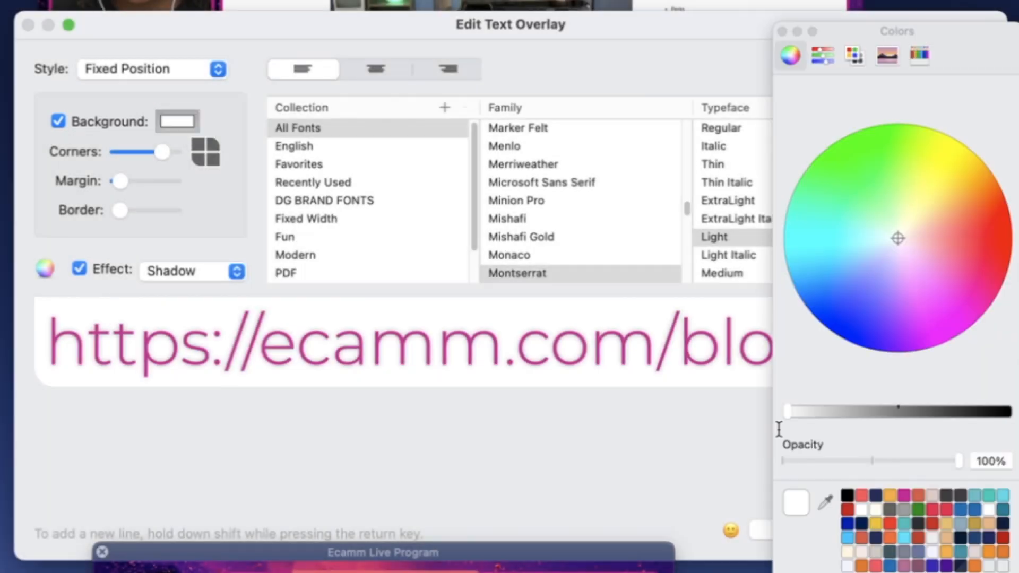
{"action": "left_click", "coordinate": [875, 496]}
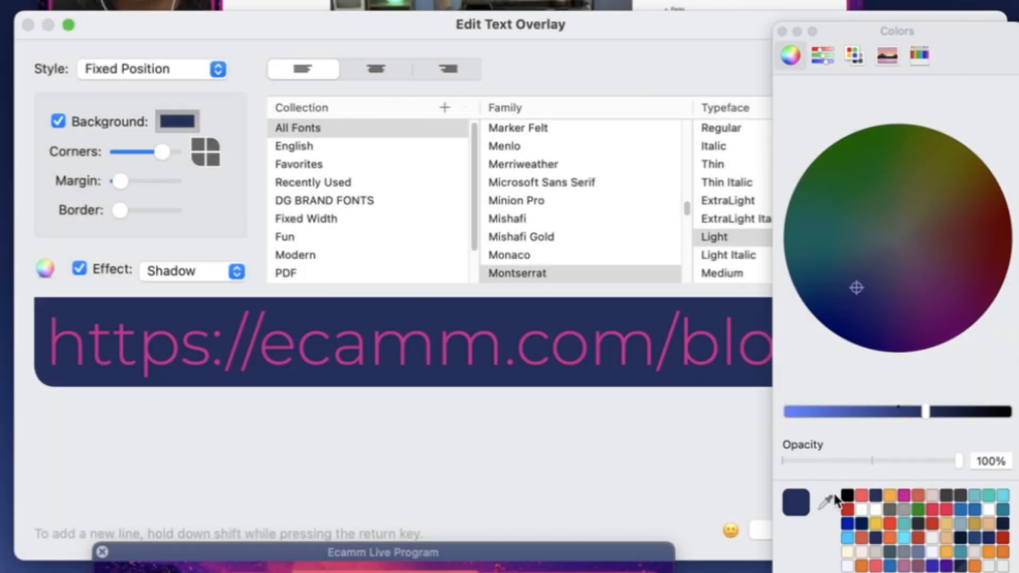
{"action": "left_click", "coordinate": [680, 465]}
{"action": "left_click", "coordinate": [781, 31]}
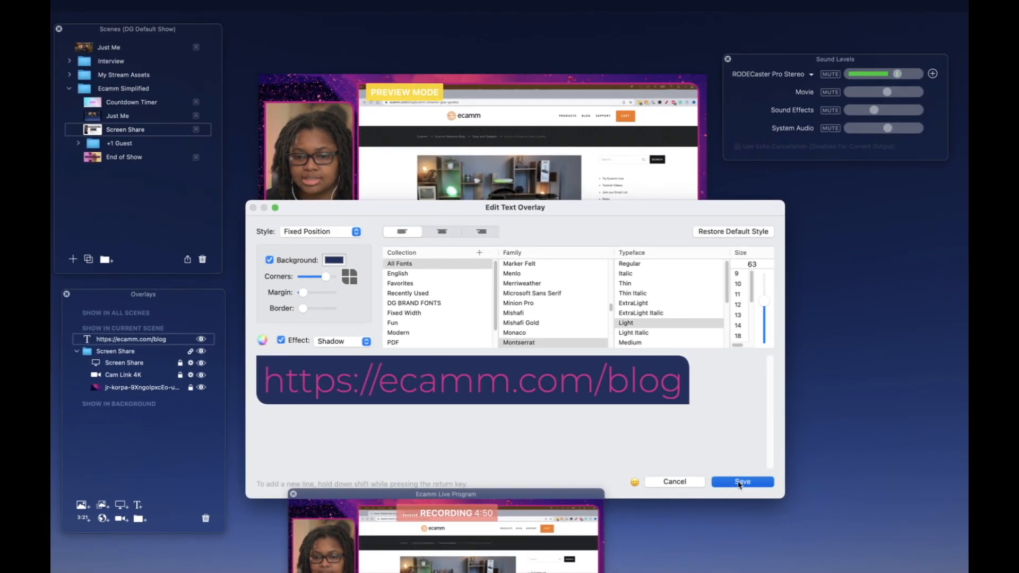
{"action": "left_click", "coordinate": [899, 528]}
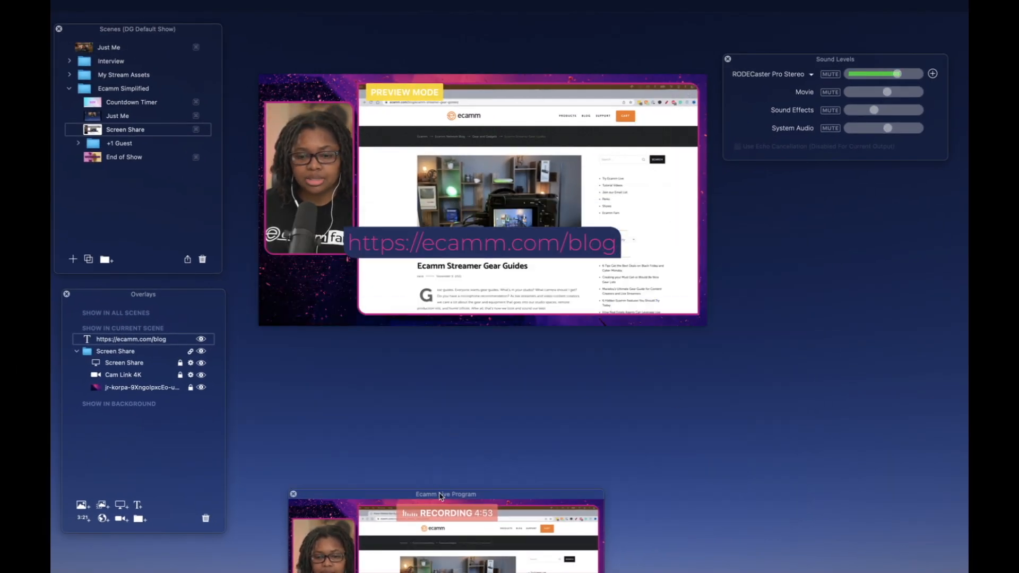
{"action": "left_click_drag", "start_coordinate": [441, 498], "coordinate": [484, 348]}
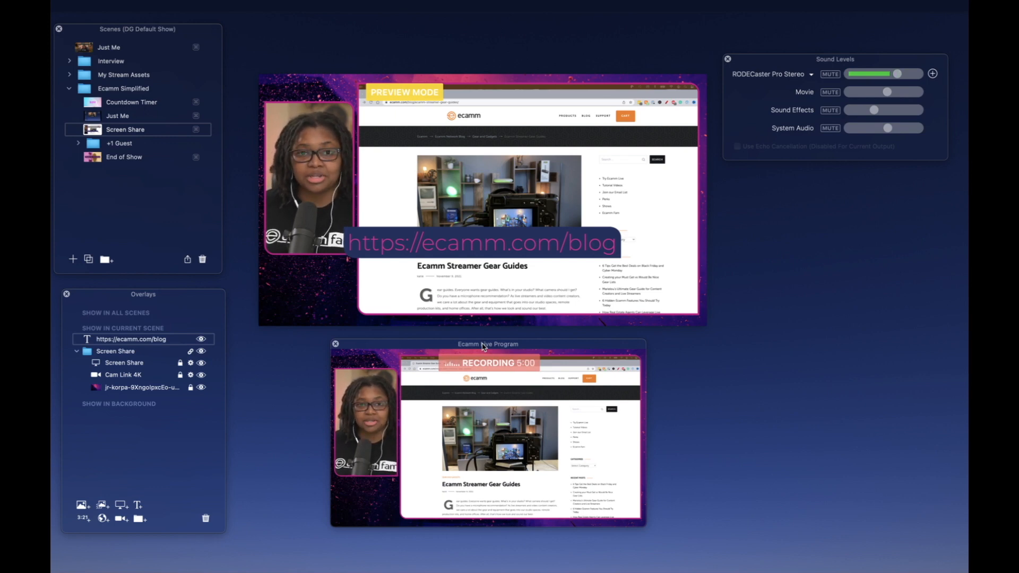
{"action": "mouse_move", "coordinate": [464, 241]}
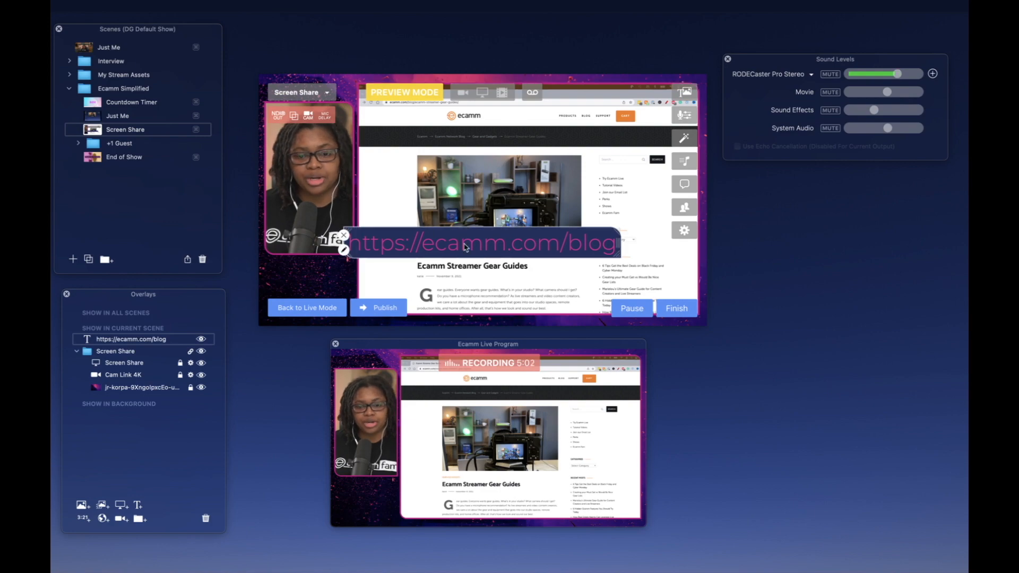
{"action": "left_click_drag", "start_coordinate": [464, 241], "coordinate": [466, 267]}
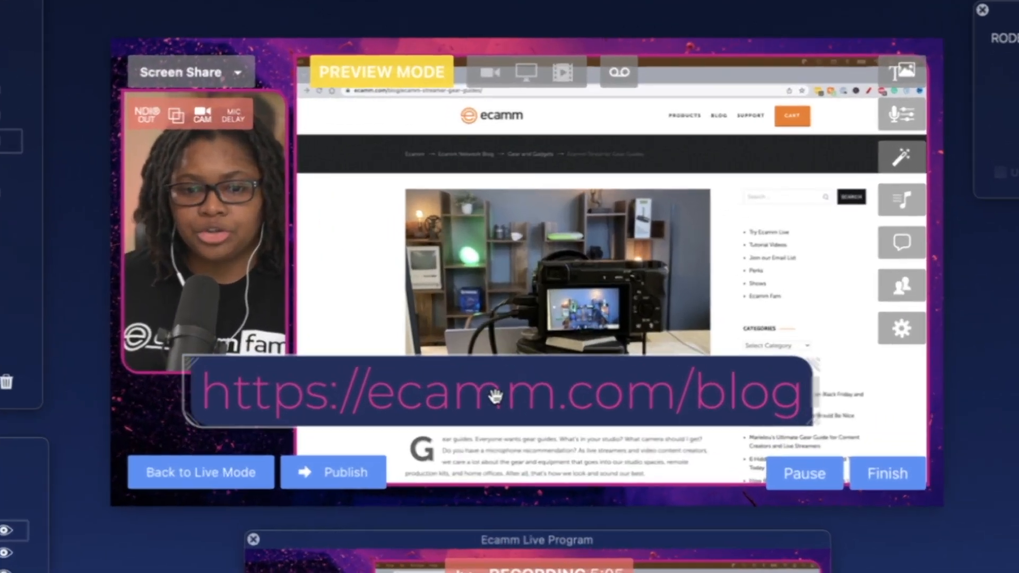
{"action": "scroll", "coordinate": [466, 268], "scroll_direction": "up", "scroll_amount": 2}
{"action": "mouse_move", "coordinate": [504, 406]}
{"action": "left_mouse_down"}
{"action": "mouse_move", "coordinate": [575, 405]}
{"action": "mouse_move", "coordinate": [508, 409]}
{"action": "mouse_move", "coordinate": [549, 411]}
{"action": "mouse_move", "coordinate": [530, 412]}
{"action": "left_mouse_up"}
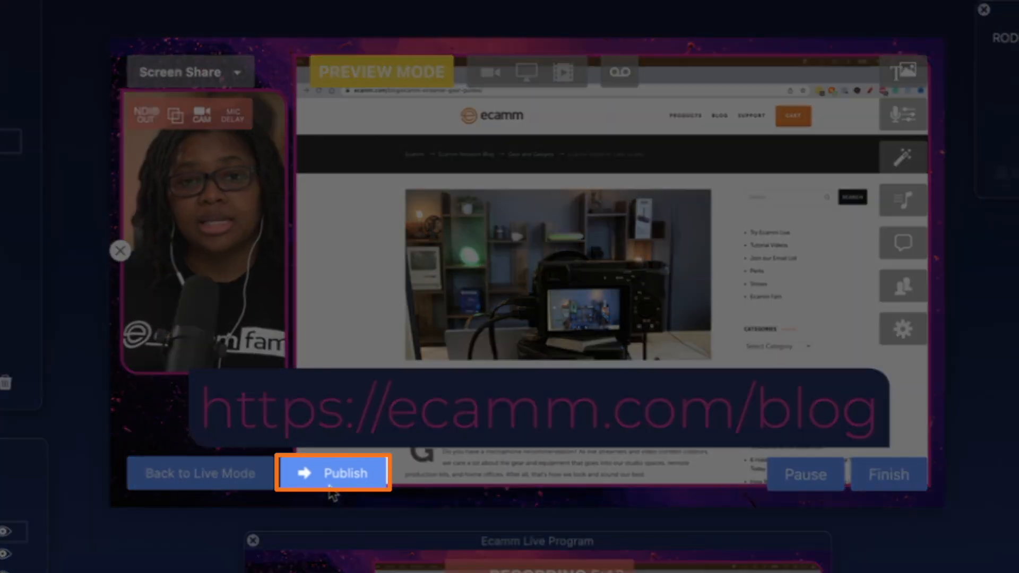
Step: Publish the overlay to the live program, and go back to live mode with the Live Program window closed
{"action": "left_click", "coordinate": [330, 487]}
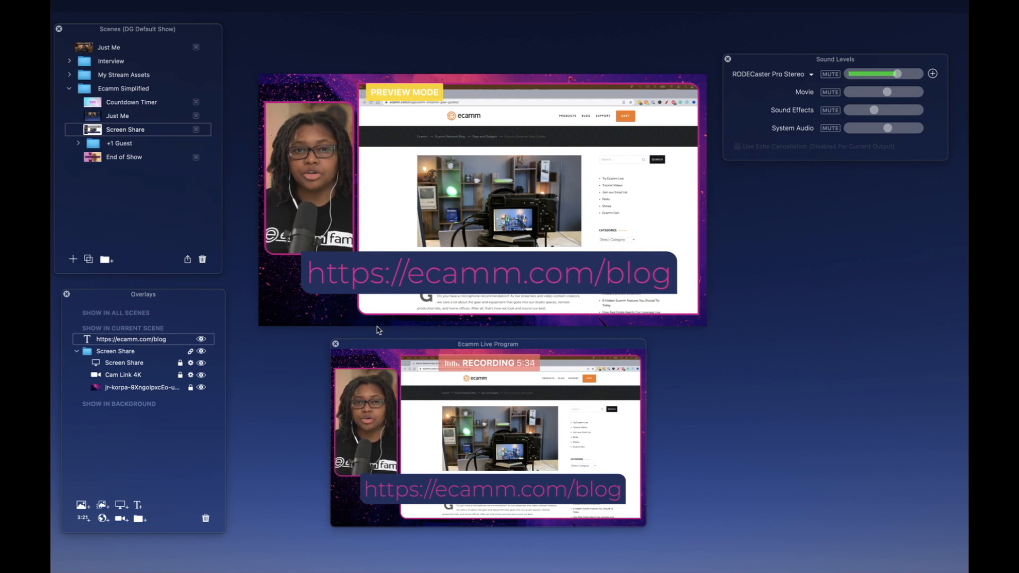
{"action": "mouse_move", "coordinate": [347, 259]}
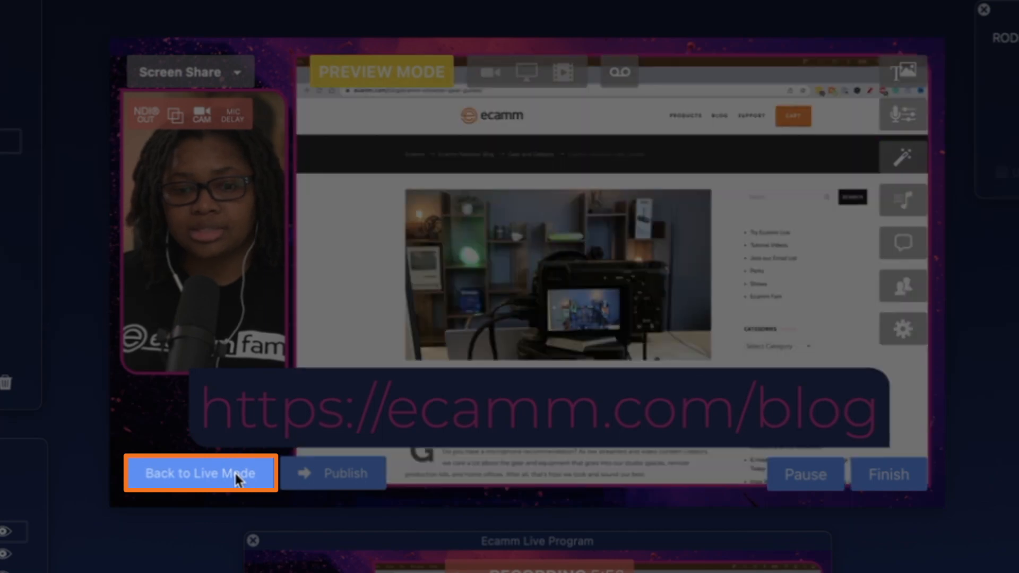
{"action": "left_click", "coordinate": [234, 470]}
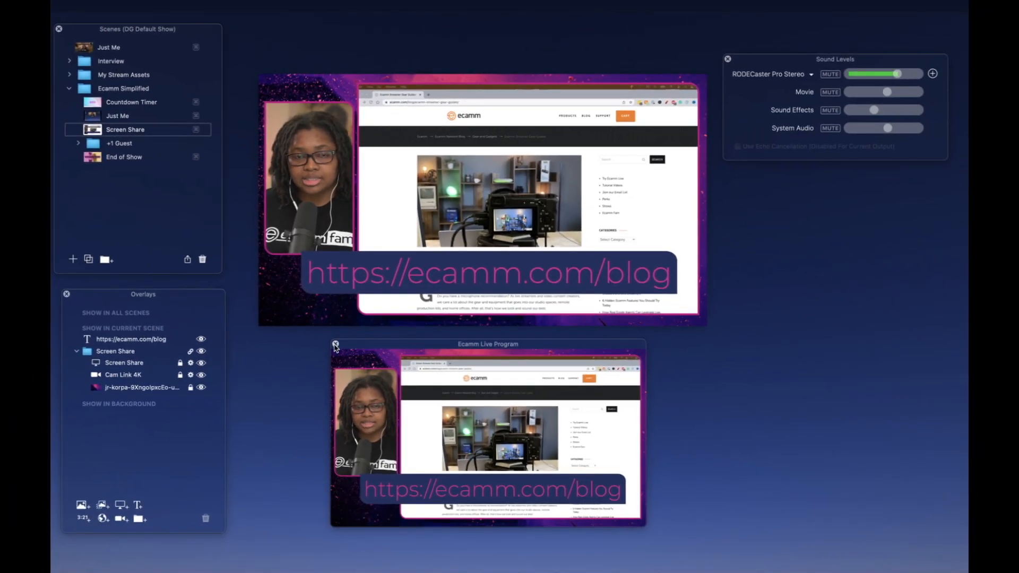
{"action": "left_click", "coordinate": [336, 344]}
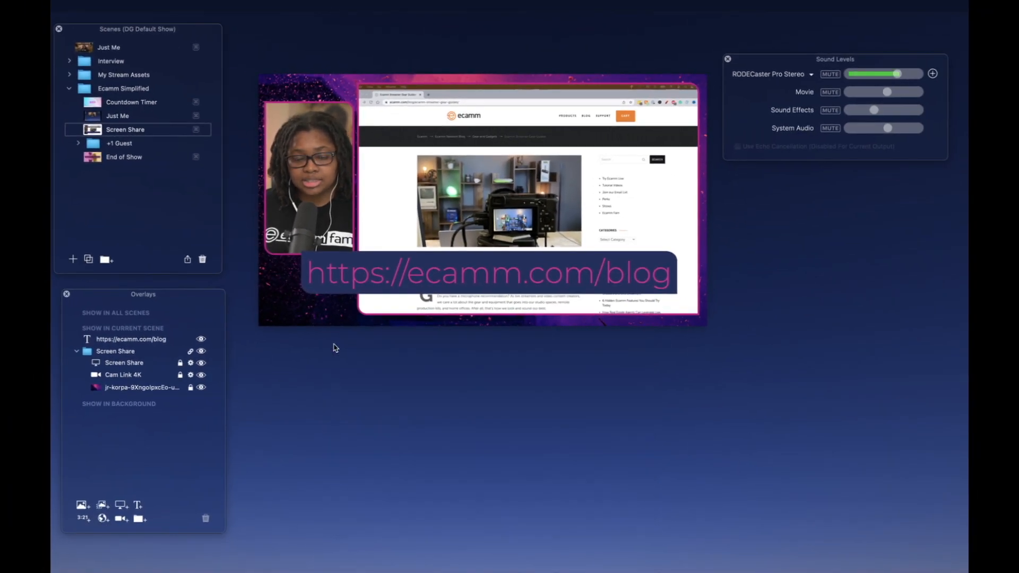
{"action": "mouse_move", "coordinate": [298, 261]}
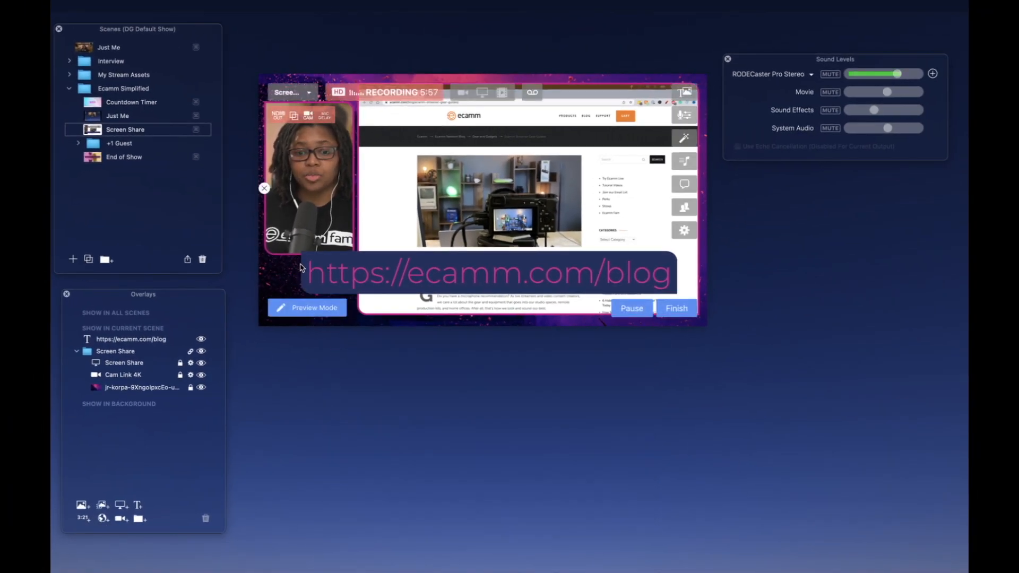
{"action": "left_click", "coordinate": [301, 265]}
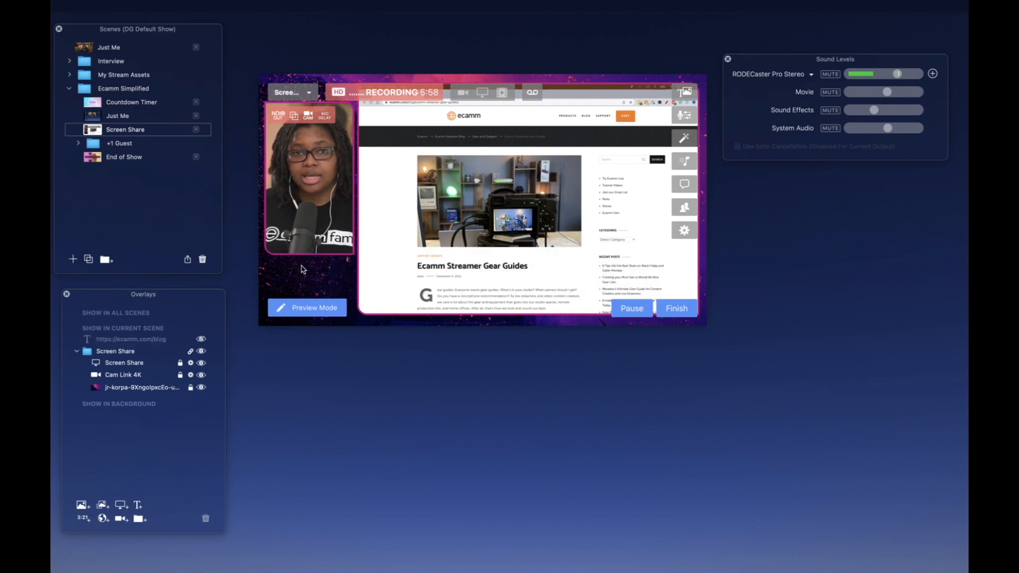
{"action": "left_click", "coordinate": [307, 308]}
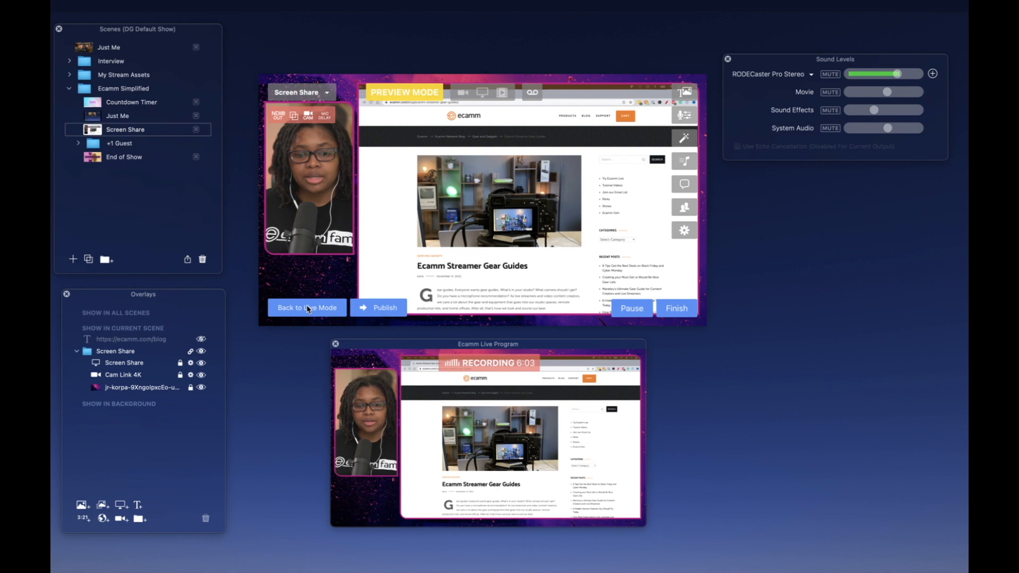
{"action": "mouse_move", "coordinate": [426, 181]}
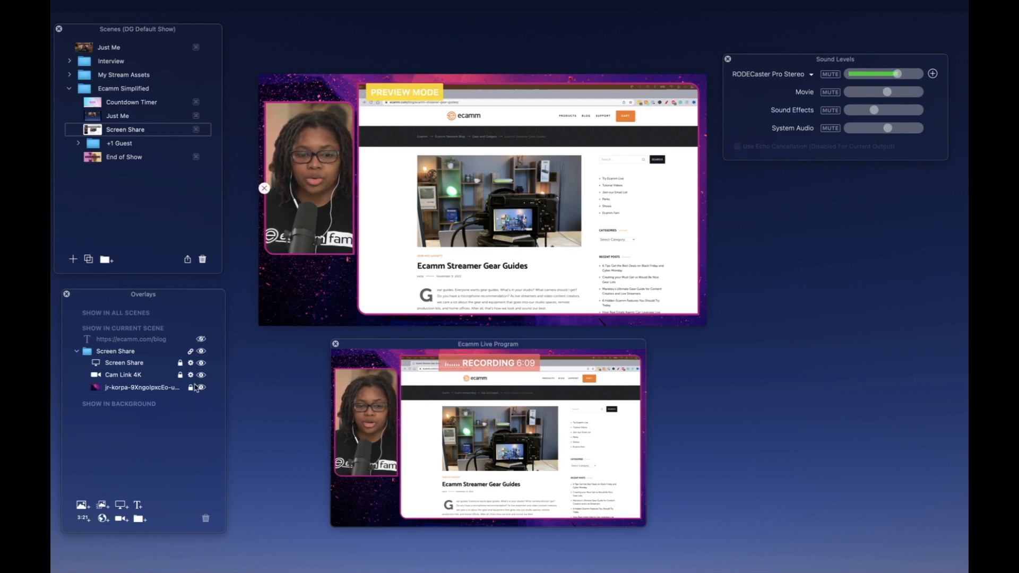
{"action": "left_click", "coordinate": [201, 339]}
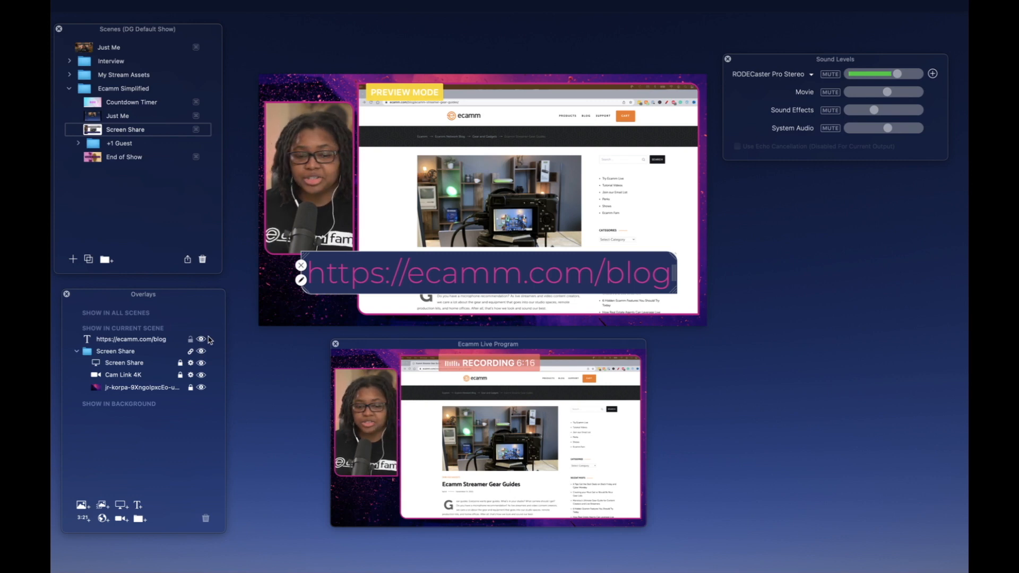
{"action": "left_click", "coordinate": [387, 309]}
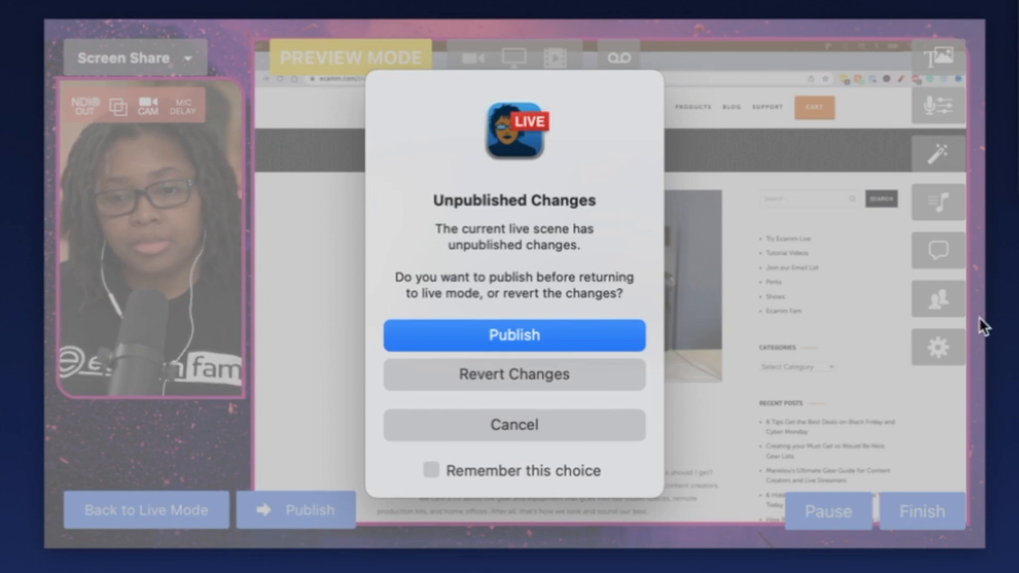
{"action": "left_click", "coordinate": [565, 425]}
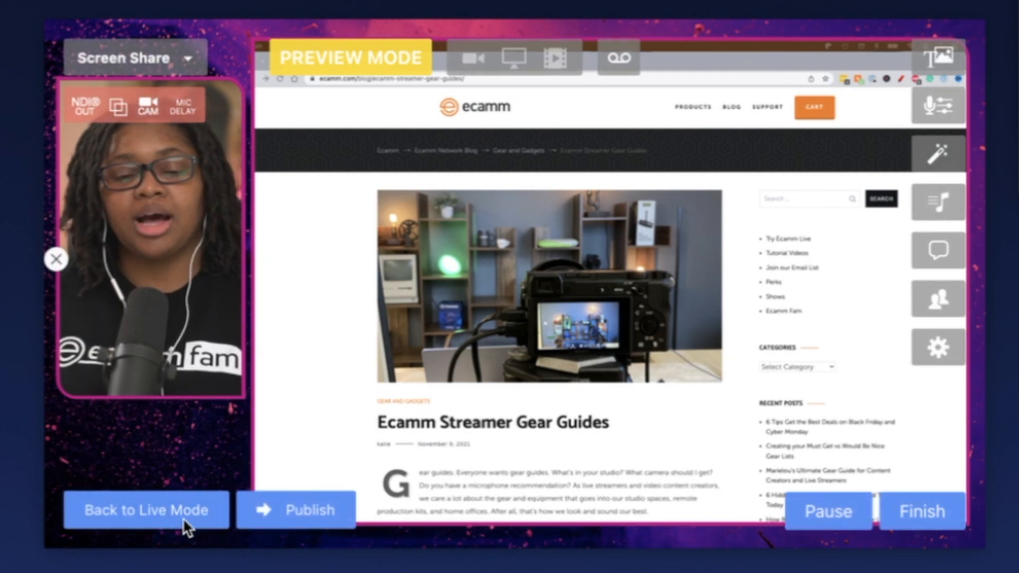
{"action": "left_click", "coordinate": [196, 514]}
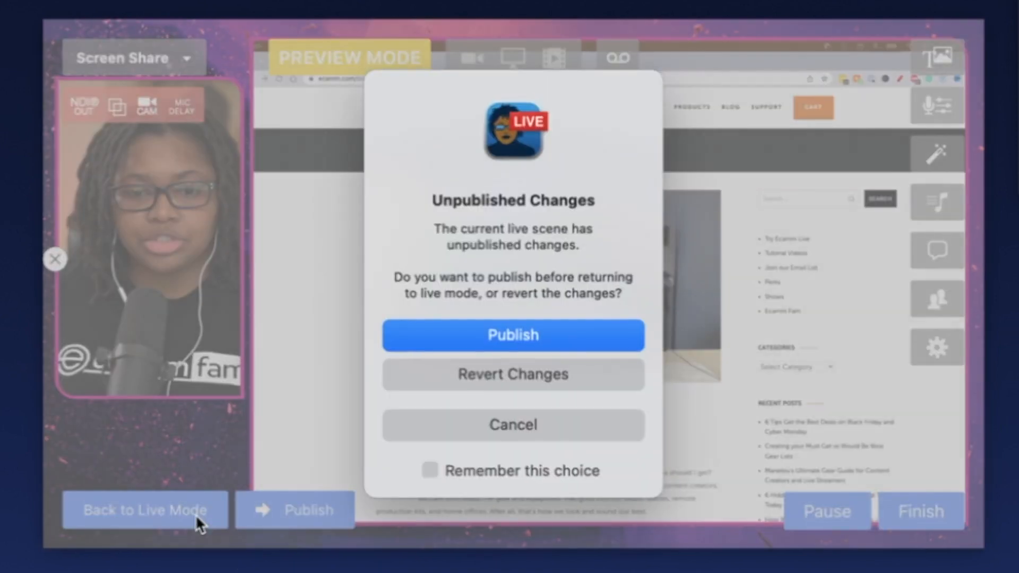
{"action": "left_click", "coordinate": [480, 423]}
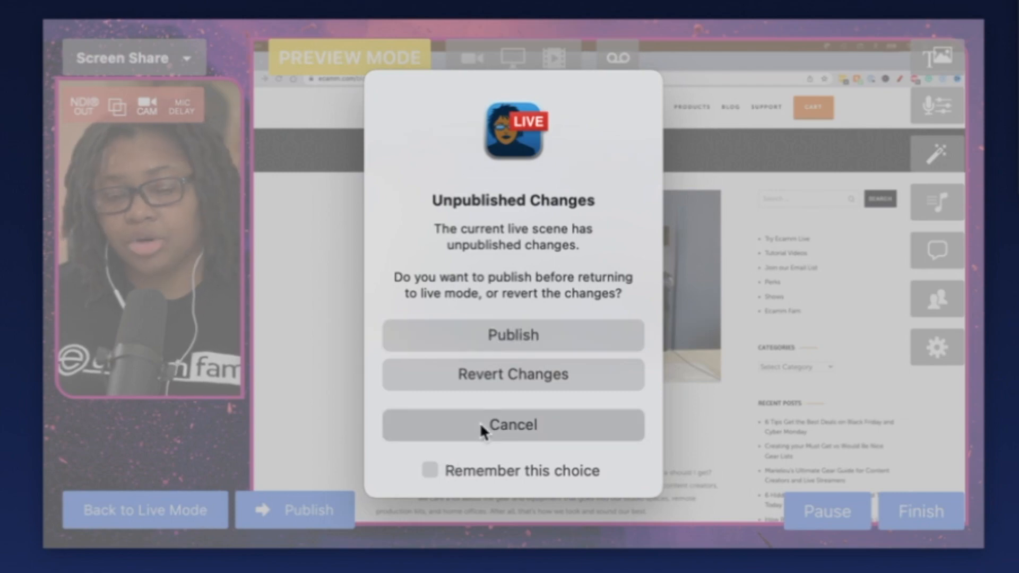
Step: Publish the Screen Share scene's pending changes to the live program, and return to live mode
{"action": "left_click", "coordinate": [316, 514]}
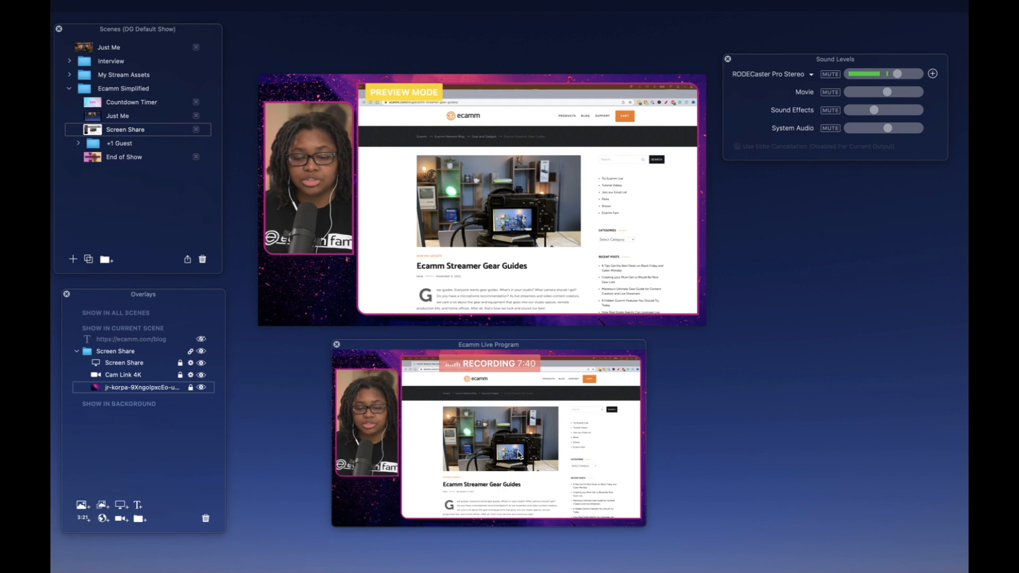
{"action": "mouse_move", "coordinate": [340, 291]}
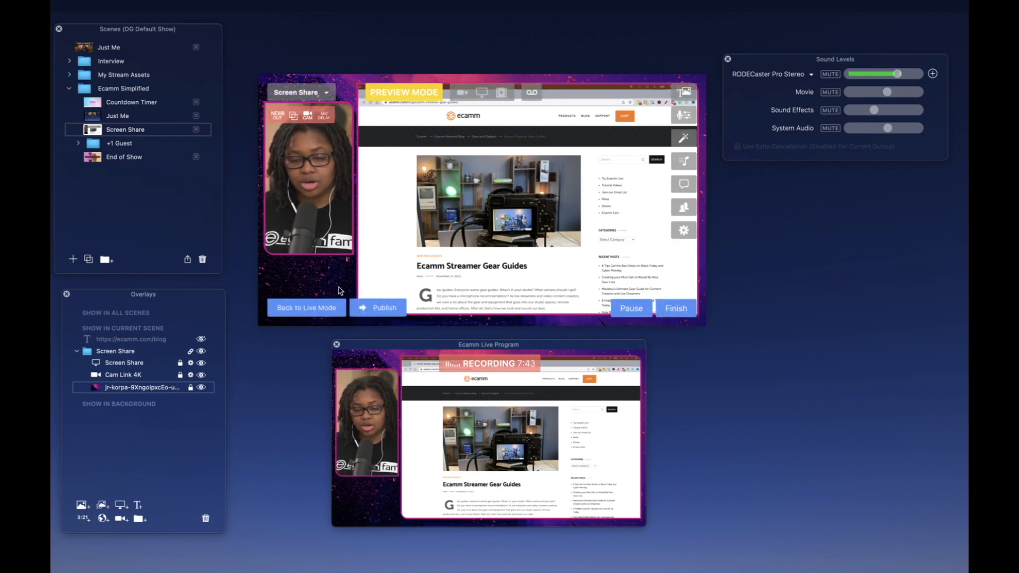
{"action": "left_click", "coordinate": [317, 308]}
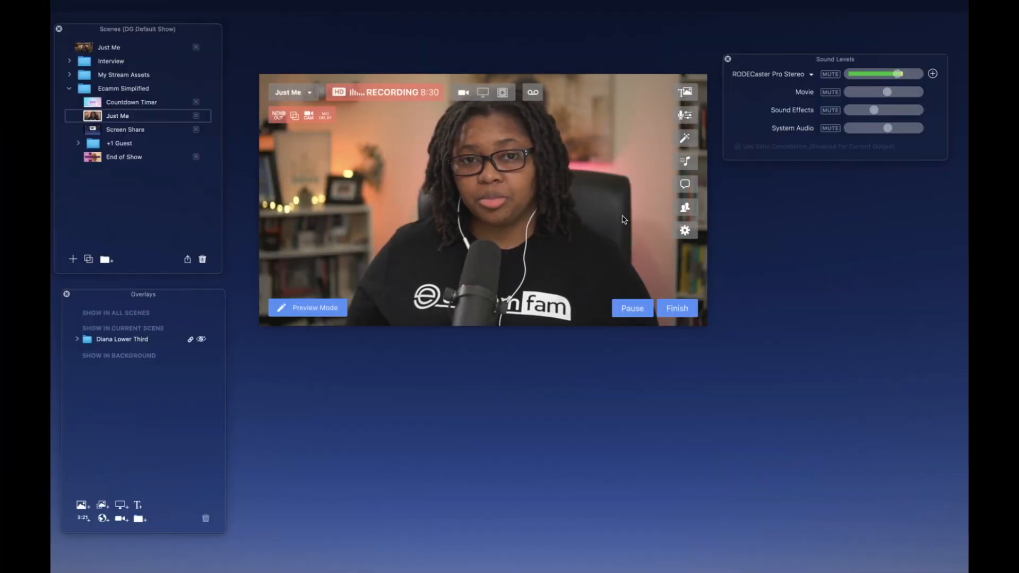
Step: Enter Preview Mode on the Just Me scene, return to live mode reverting the unpublished changes, and close the Live Program window
{"action": "key", "text": "super+Return"}
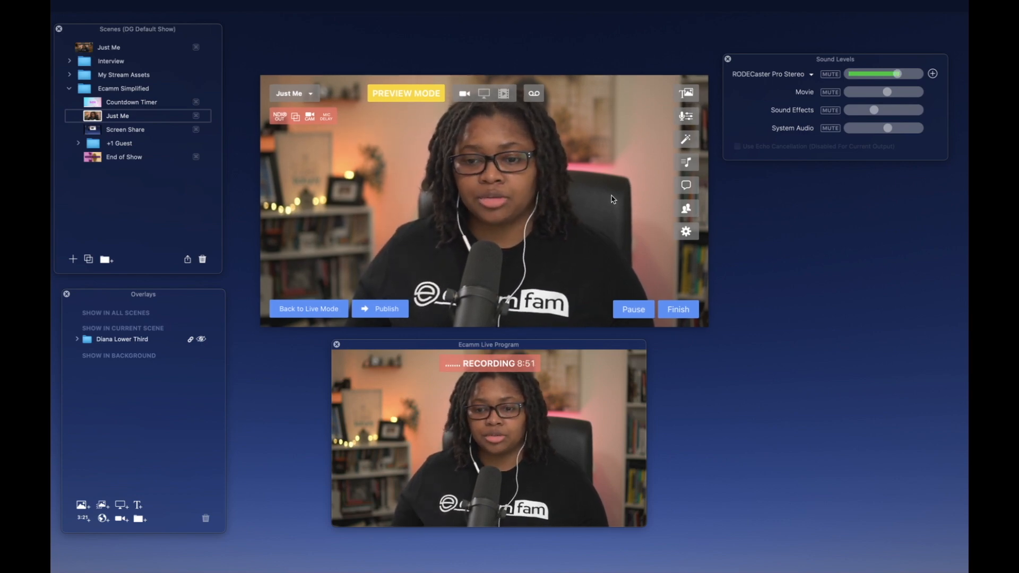
{"action": "key", "text": "shift+super+p"}
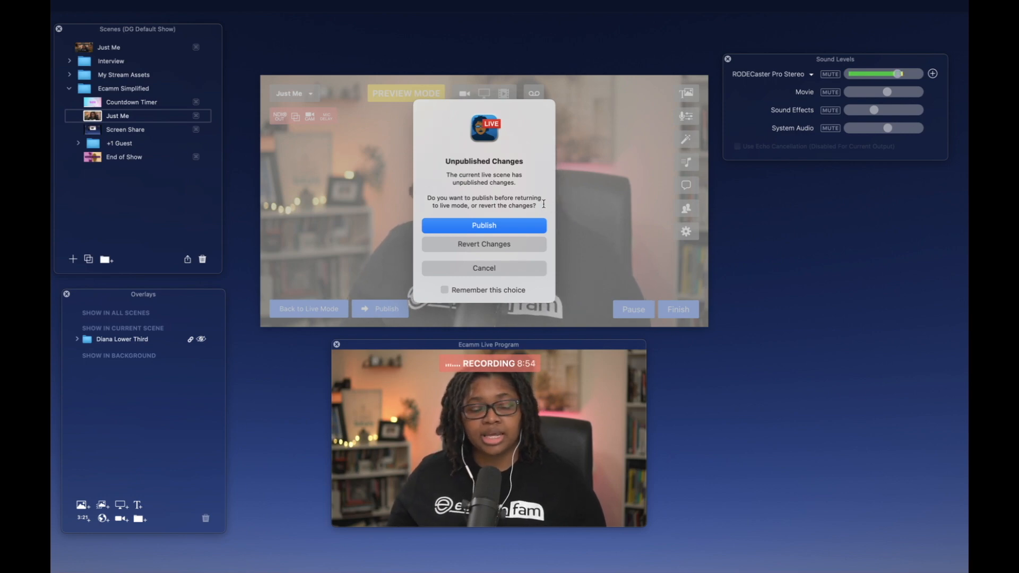
{"action": "left_click", "coordinate": [500, 246]}
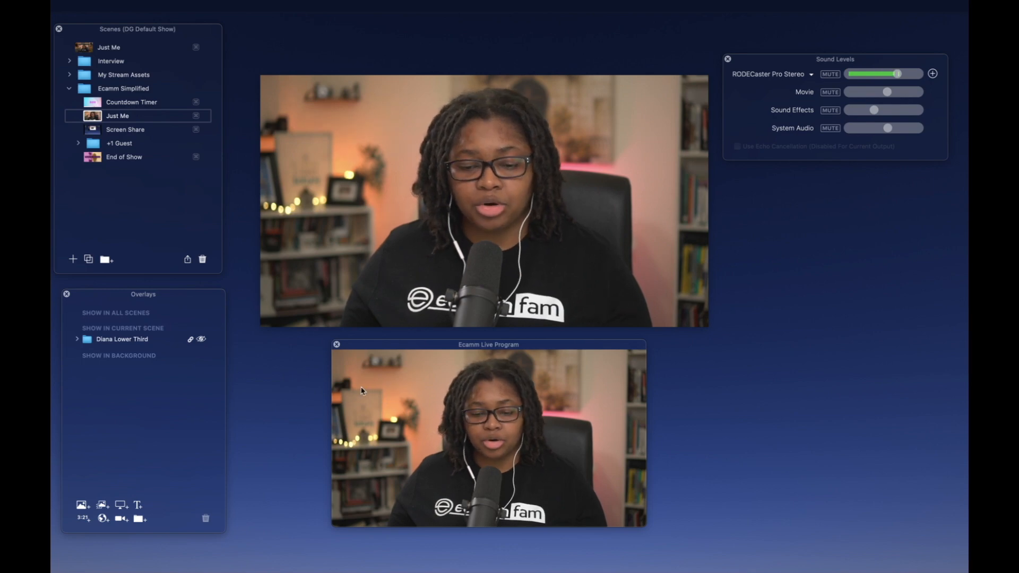
{"action": "left_click", "coordinate": [337, 344]}
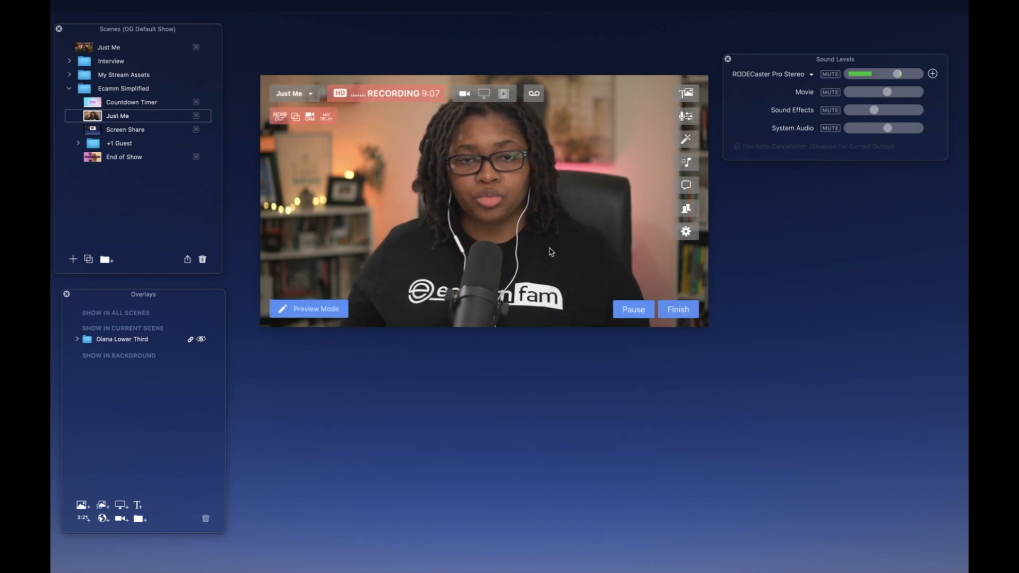